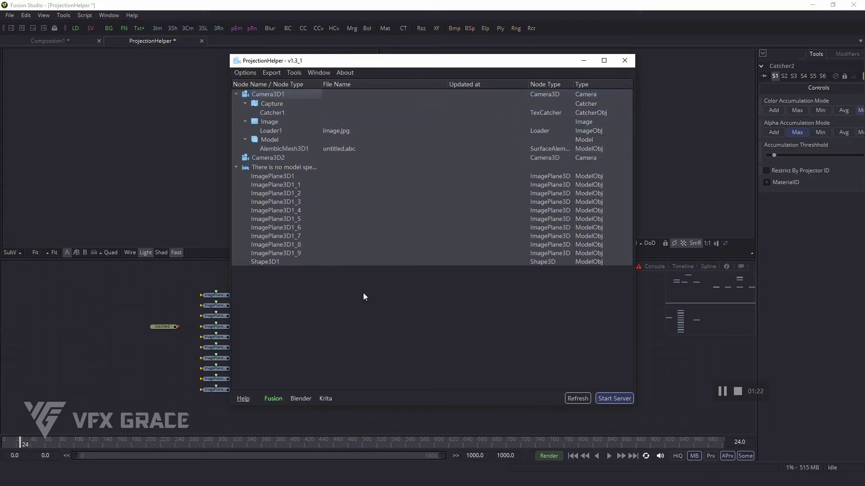
Step: Move the ProjectionHelper window aside and view Camera3D1 and AlembicMesh3D1 in the Inspector
drag(304, 60, 397, 84)
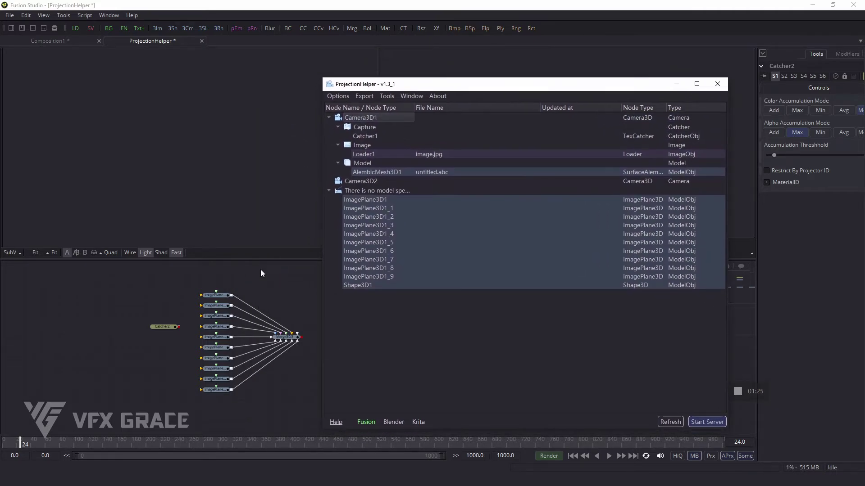
drag(246, 304, 219, 299)
scroll(251, 300, up, 2)
scroll(252, 300, down, 4)
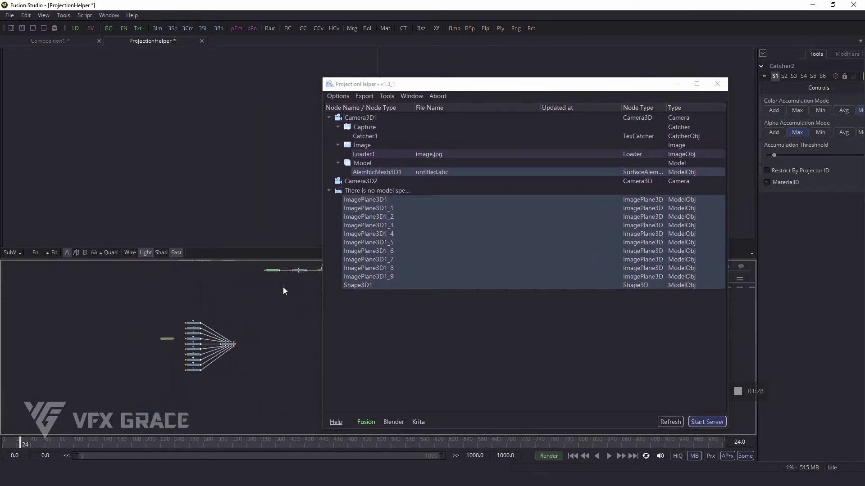
click(362, 120)
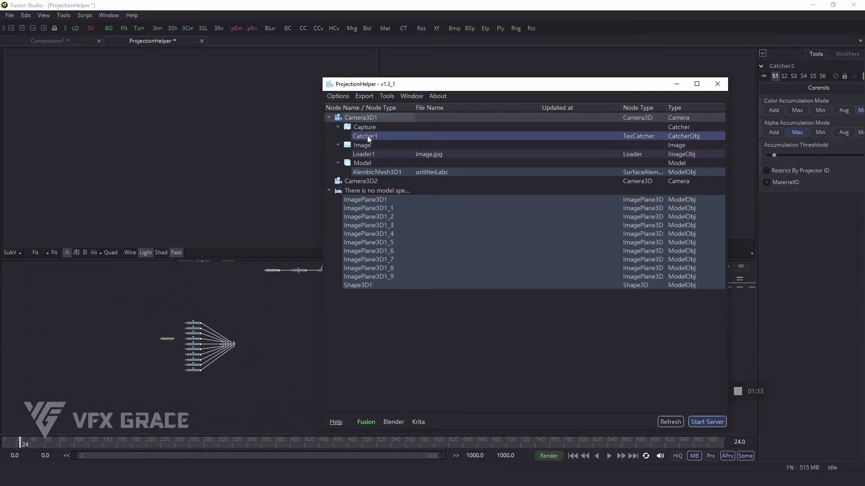
scroll(277, 287, up, 3)
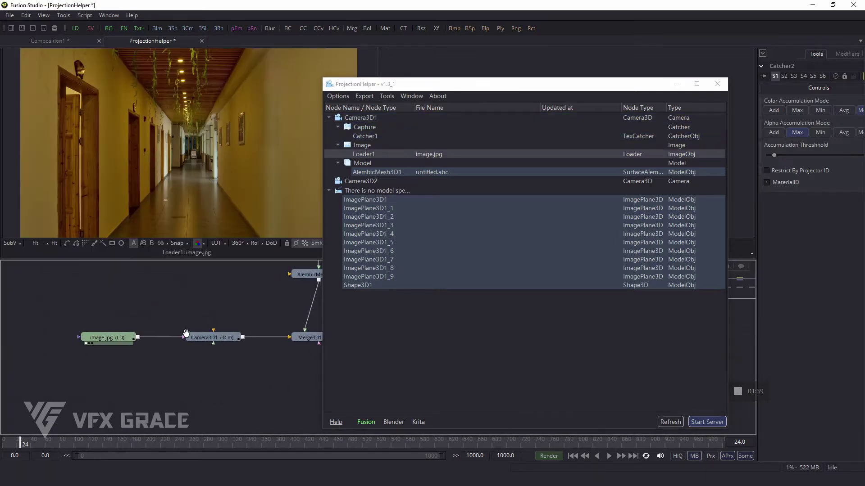
scroll(269, 296, up, 1)
click(289, 283)
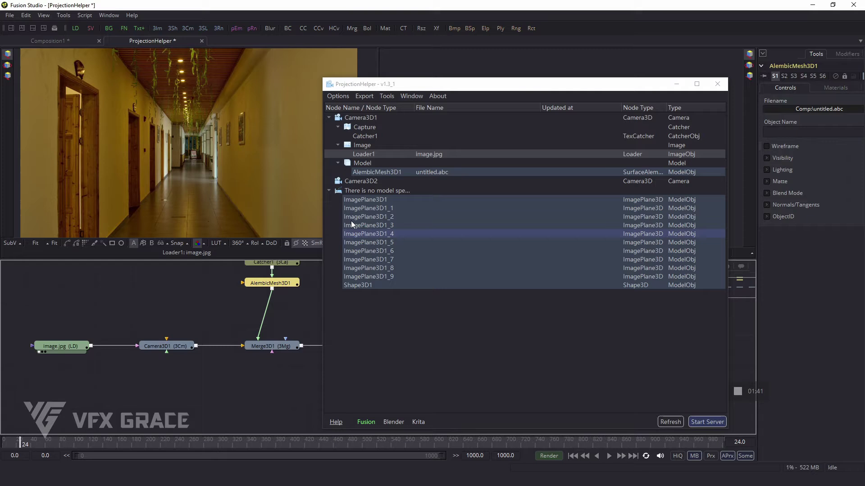
click(390, 173)
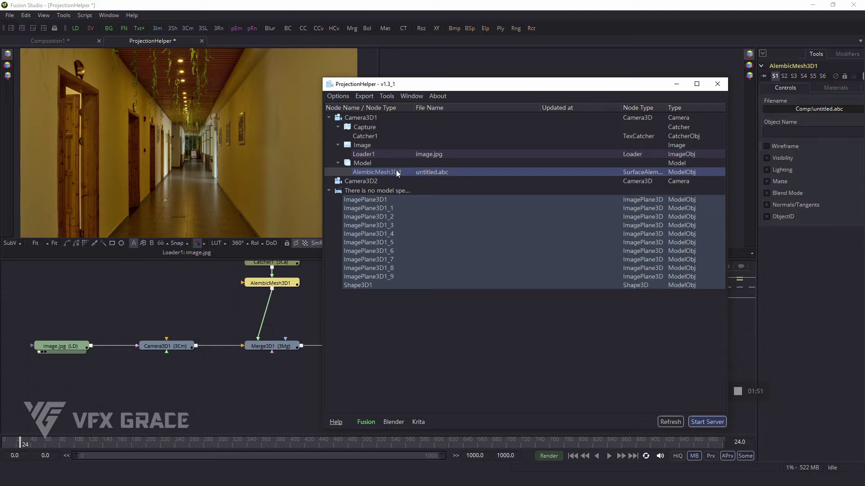
right_click(396, 171)
click(407, 152)
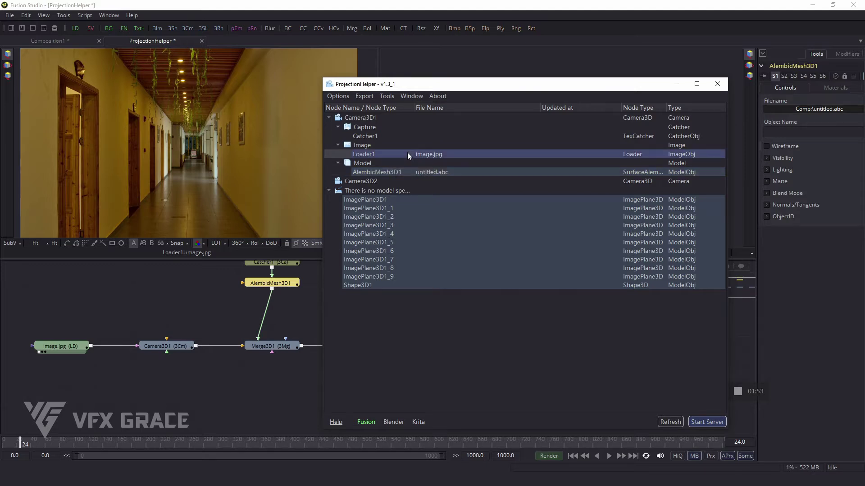
right_click(408, 152)
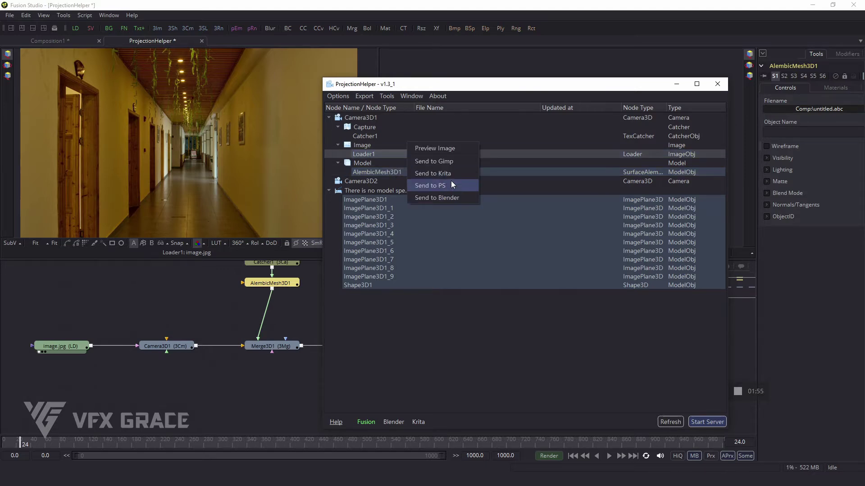
click(451, 185)
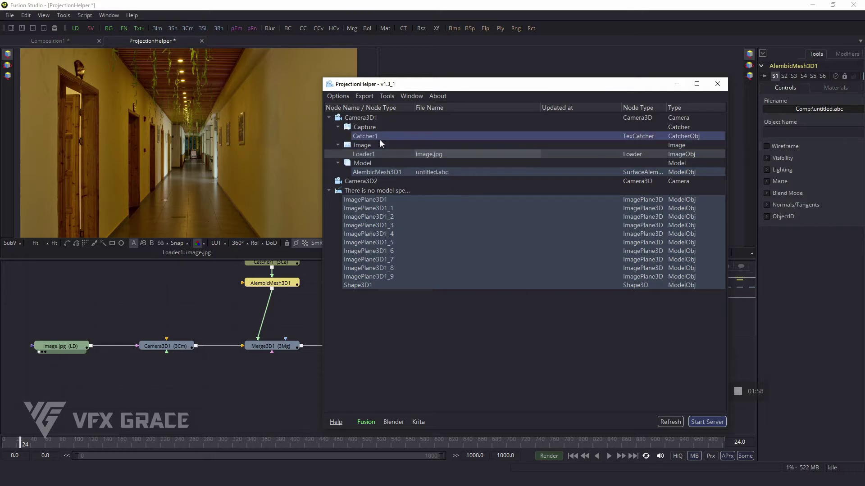
Step: Clear the ImagePlane selection, refresh the helper's node list, and close the Fusion server
click(364, 308)
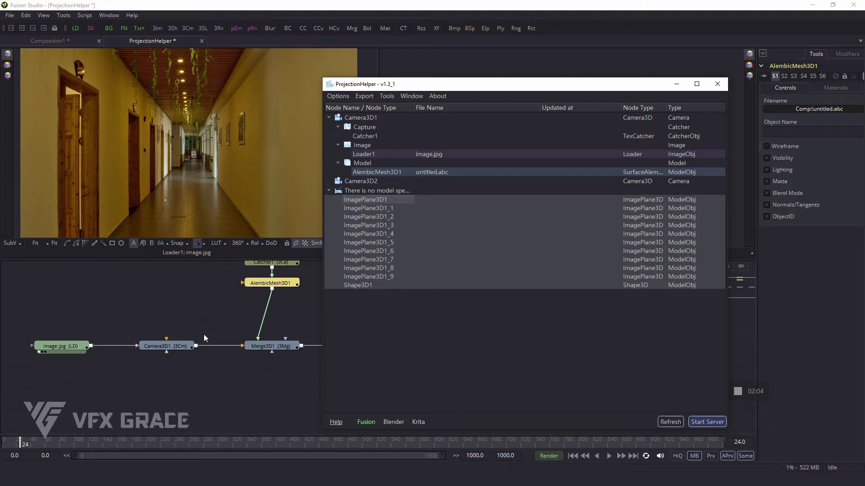
scroll(204, 334, down, 3)
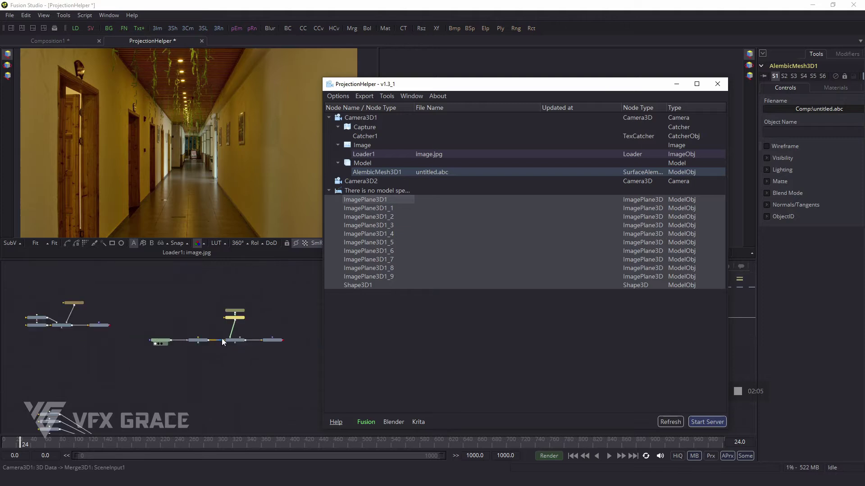
click(670, 421)
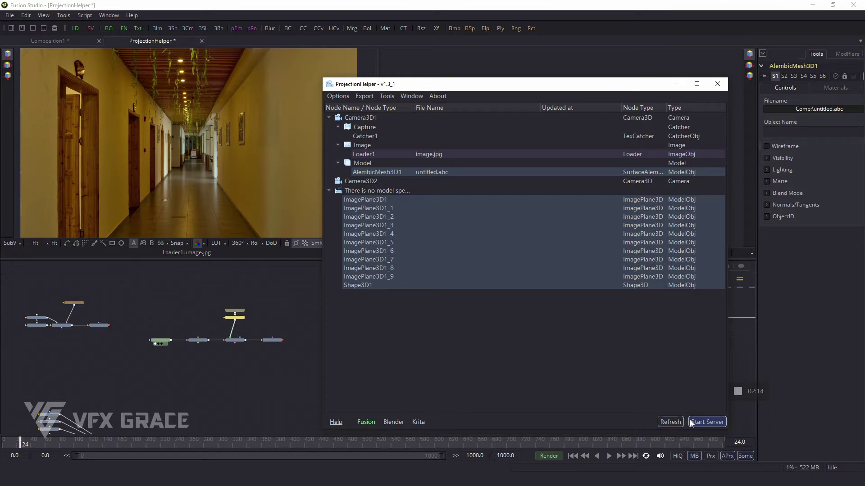
click(705, 423)
Step: Connect Blender's Fusion Projection panel to ProjectionHelper, disconnecting and reconnecting once
click(209, 447)
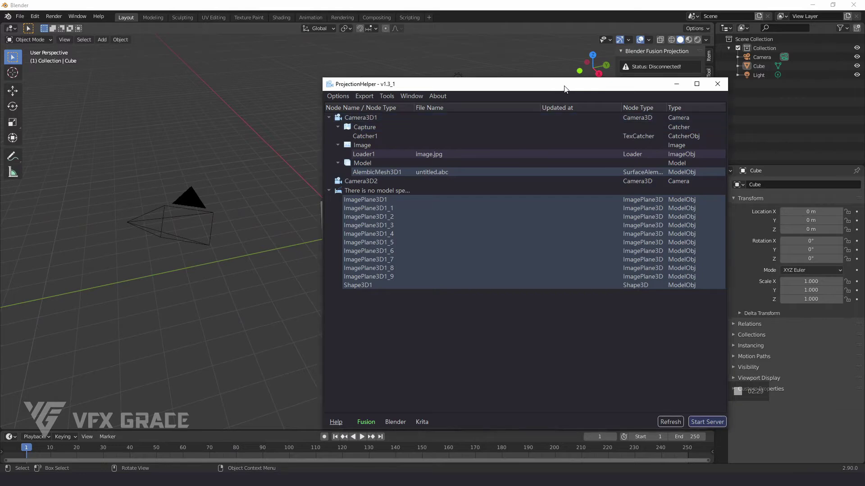
drag(563, 85, 300, 117)
click(662, 83)
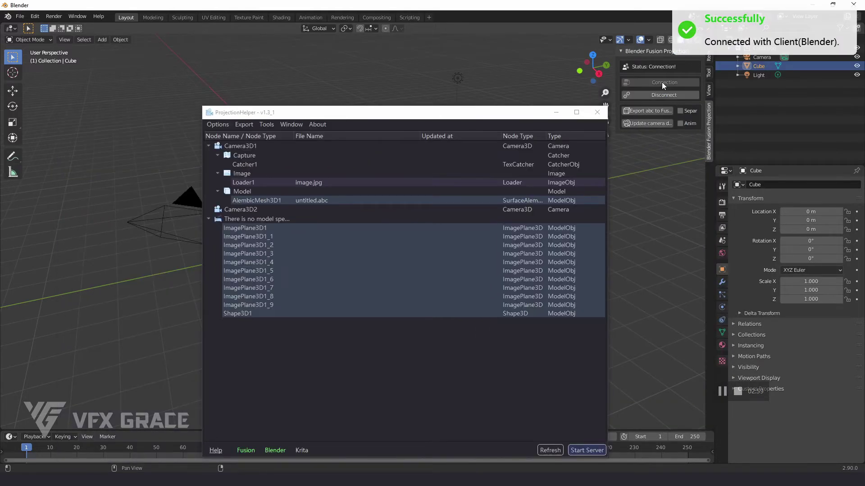
click(661, 95)
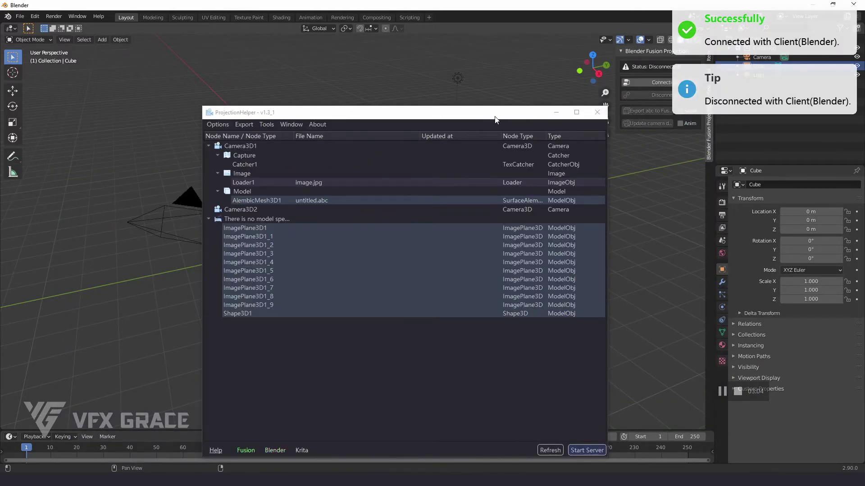
drag(551, 114, 498, 110)
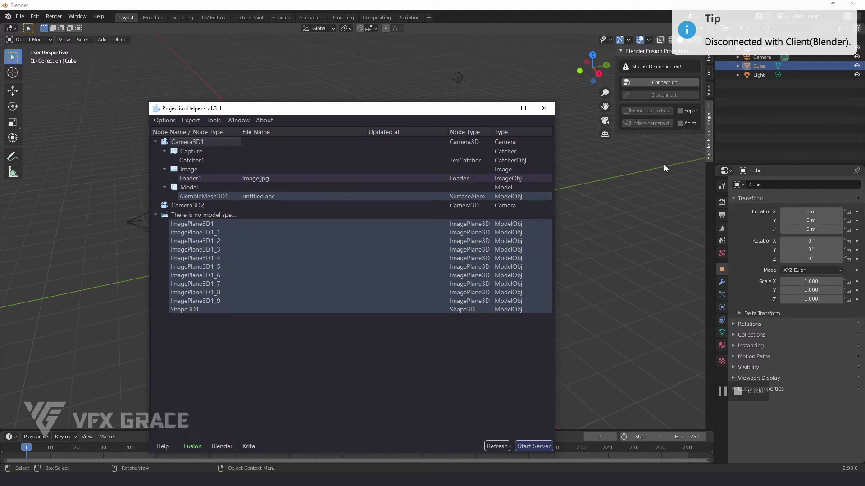
click(647, 82)
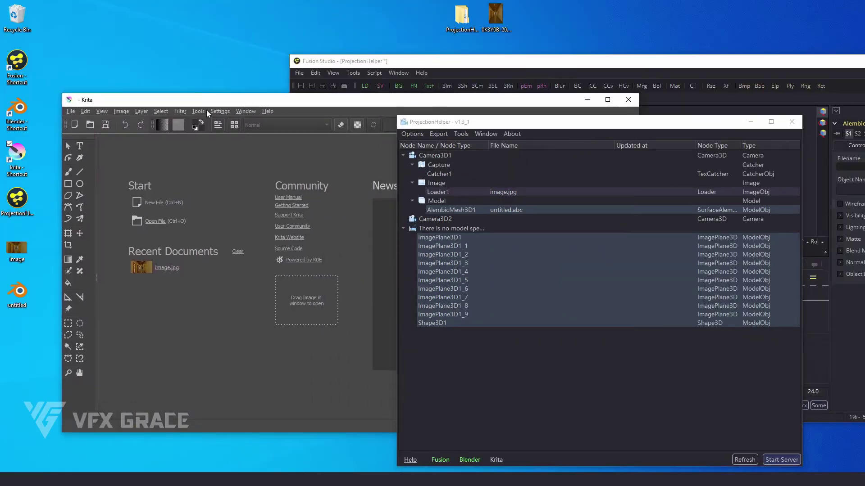
Step: Connect Krita through its ProjectionHelper script dialog, then minimize the Krita window
click(198, 112)
mouse_move(211, 121)
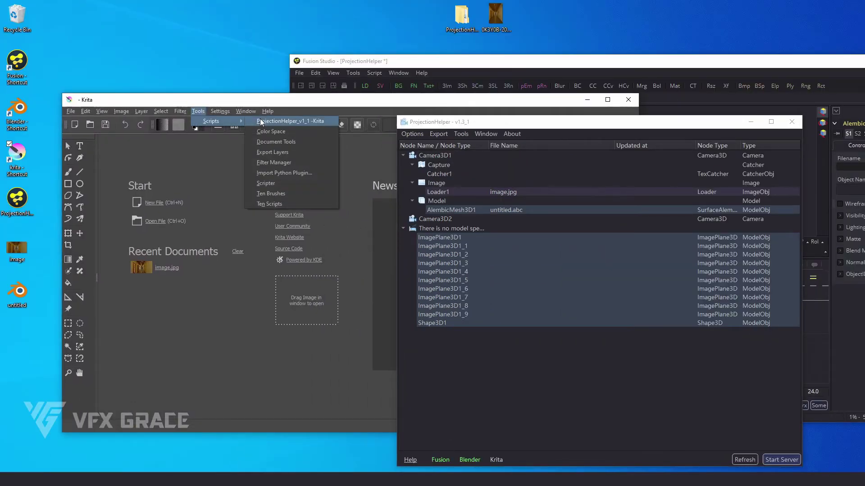
click(262, 122)
click(459, 223)
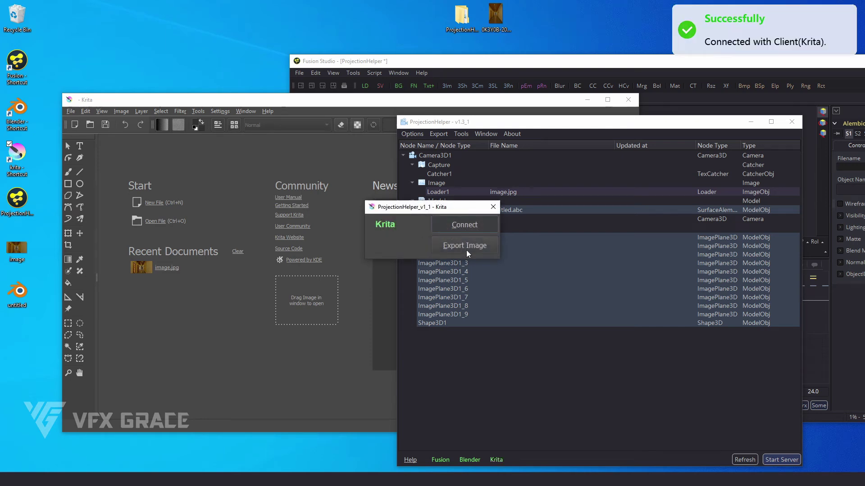
drag(465, 208, 288, 246)
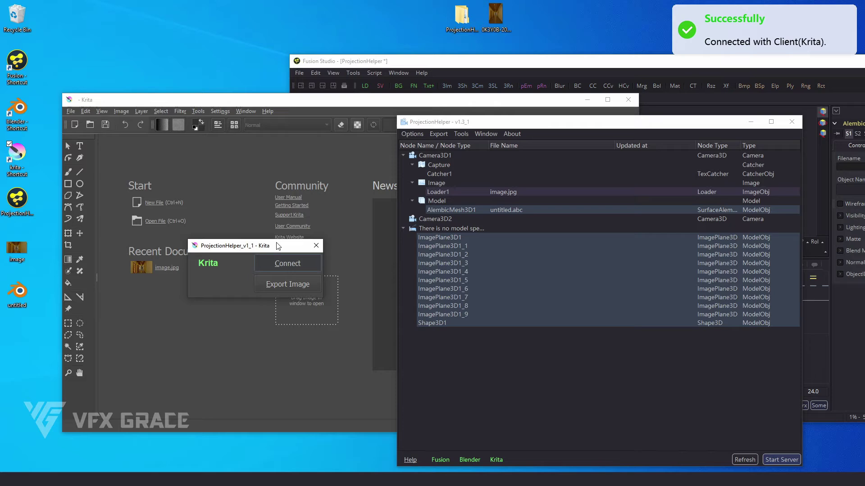
drag(271, 245, 363, 471)
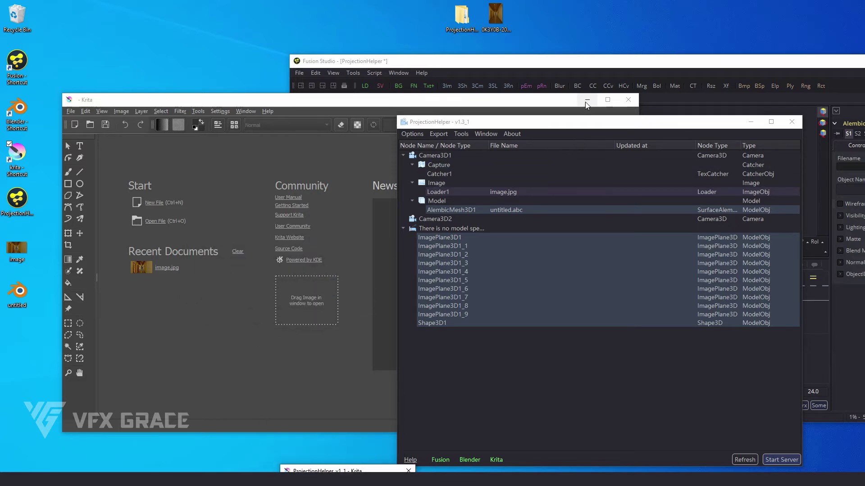
click(585, 122)
Step: Maximize the Fusion window and position the ProjectionHelper window over the composition
drag(589, 123, 465, 129)
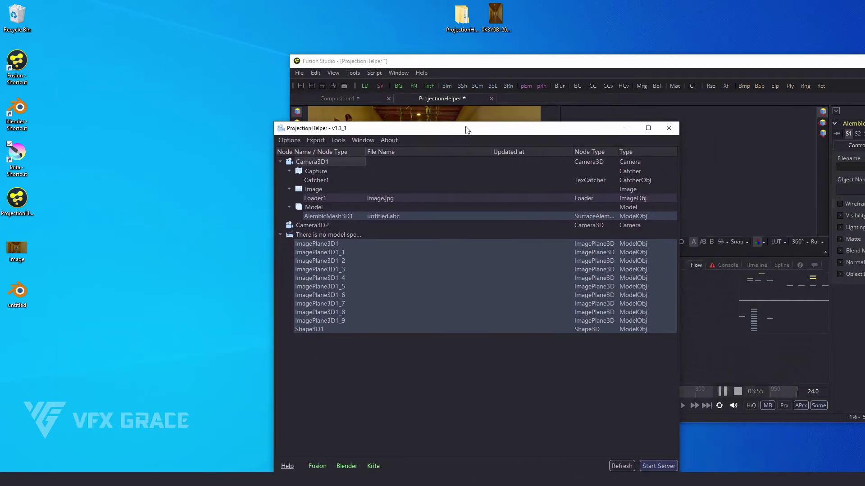
double_click(488, 62)
drag(406, 129, 429, 77)
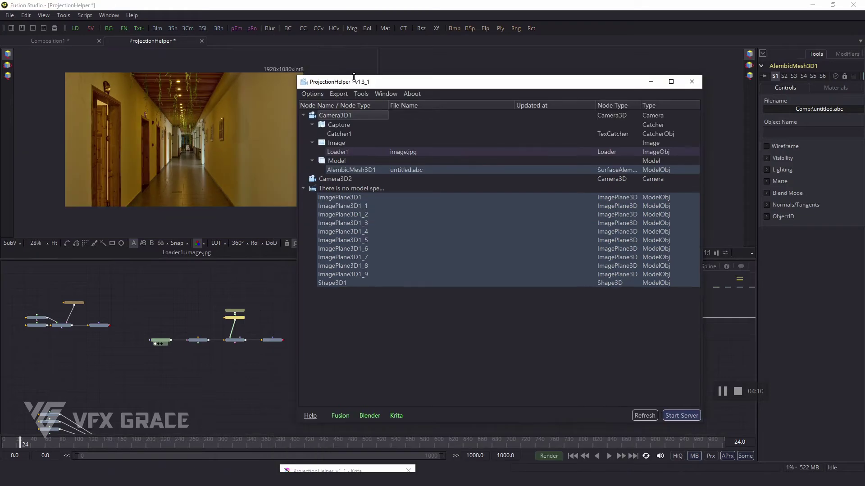
drag(353, 77, 374, 85)
Step: Browse the helper's Export options with Camera3D1 selected
click(354, 98)
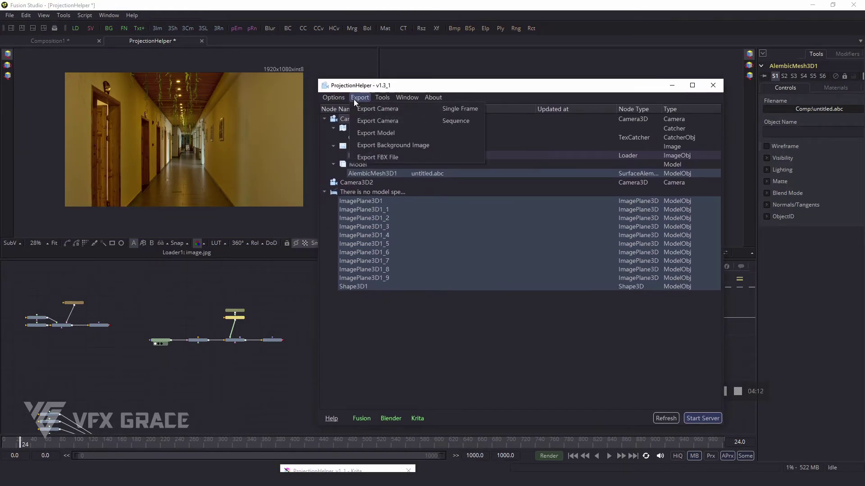
scroll(211, 344, up, 5)
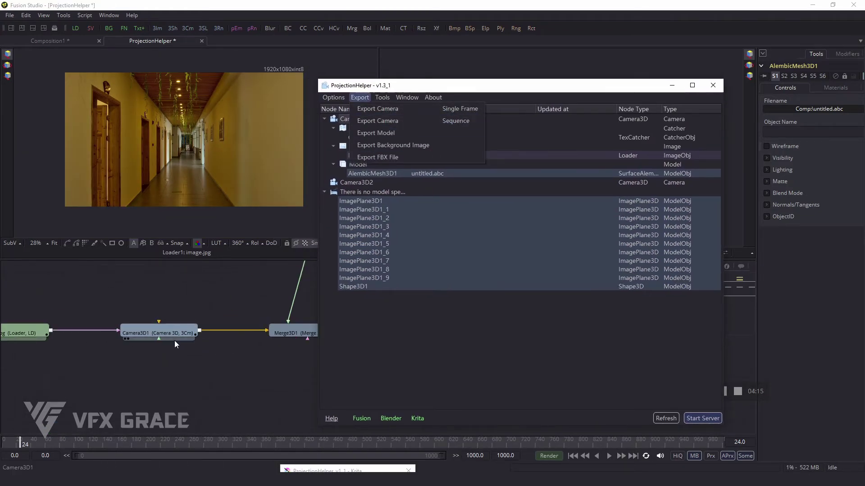
click(179, 337)
click(360, 98)
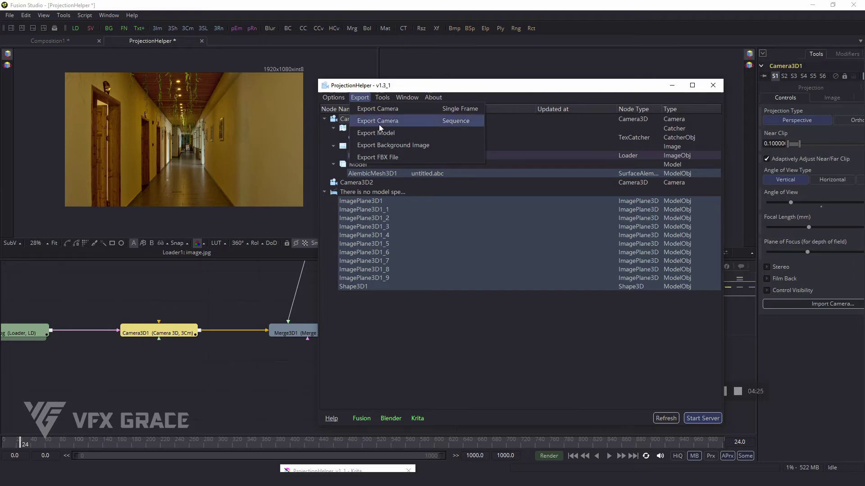
click(154, 382)
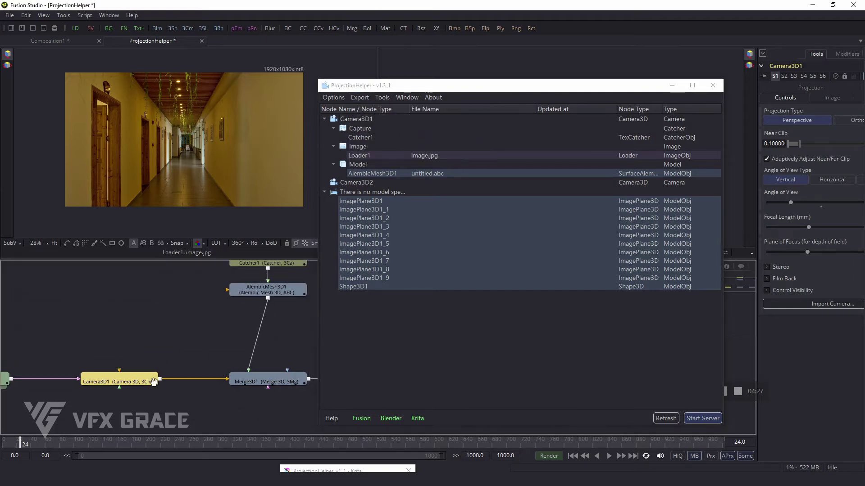
Step: Select AlembicMesh3D1, set the current time to frame 0, and review the Export options
click(277, 292)
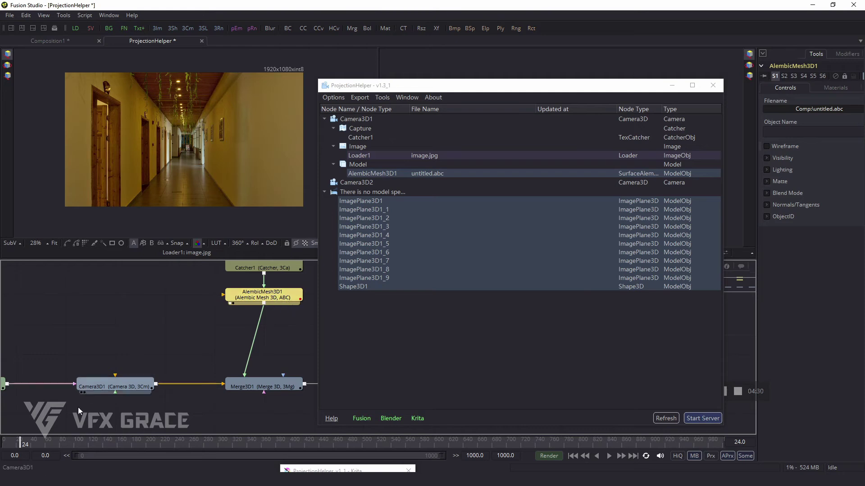
key(Home)
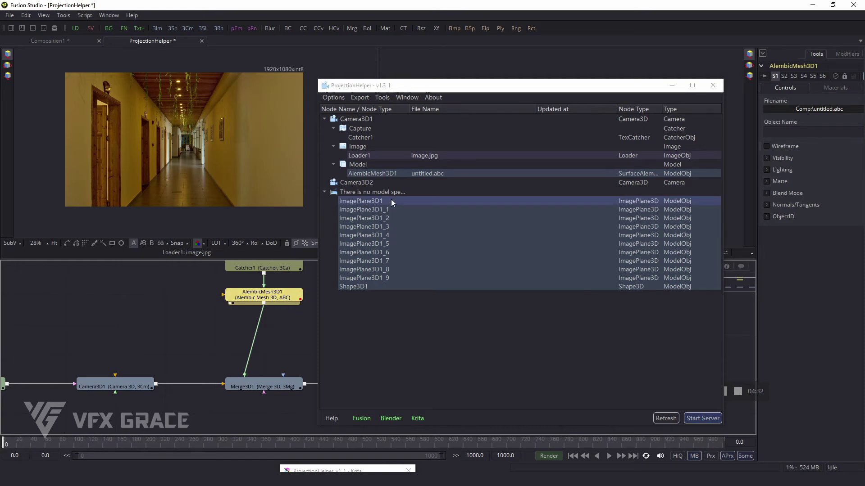
click(360, 98)
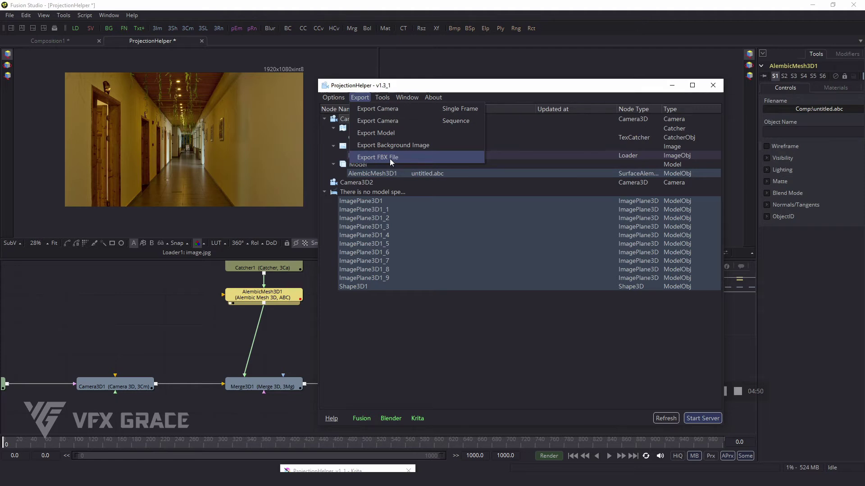
click(174, 321)
scroll(219, 332, down, 3)
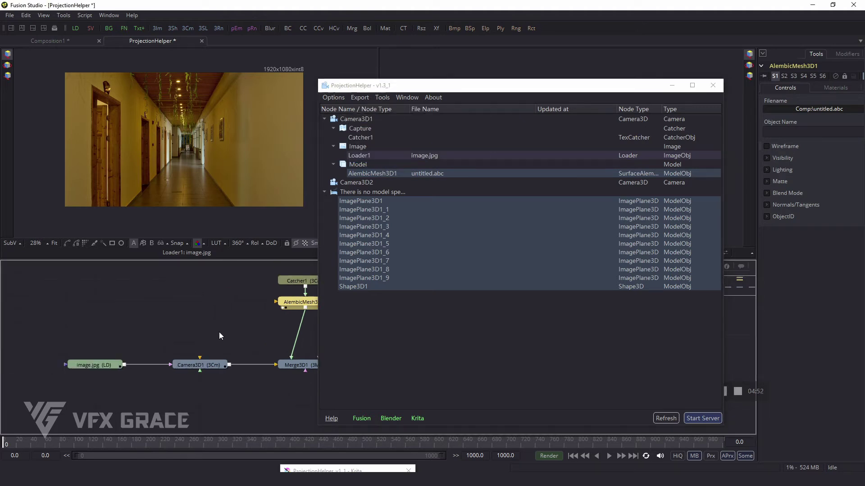
scroll(202, 341, down, 2)
scroll(184, 324, down, 2)
scroll(189, 342, down, 1)
scroll(189, 342, up, 3)
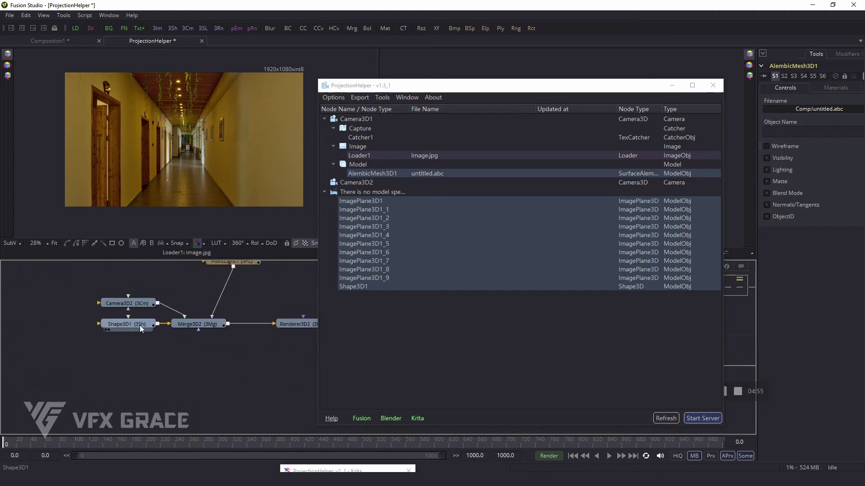
Step: Show the Shape3D1 sphere in the viewer and check its Export options
drag(127, 325, 211, 158)
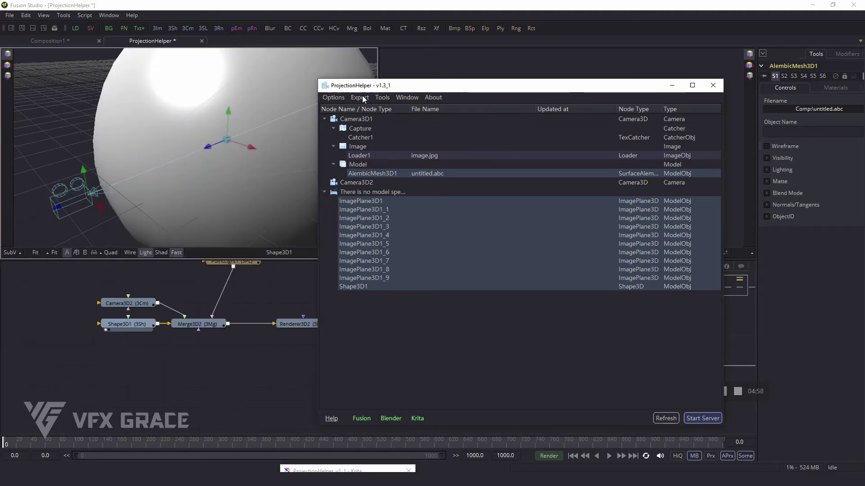
click(359, 98)
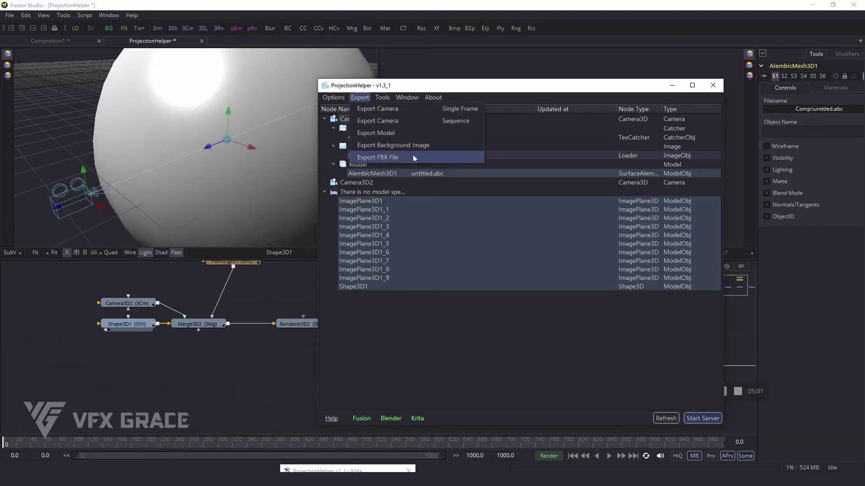
click(432, 86)
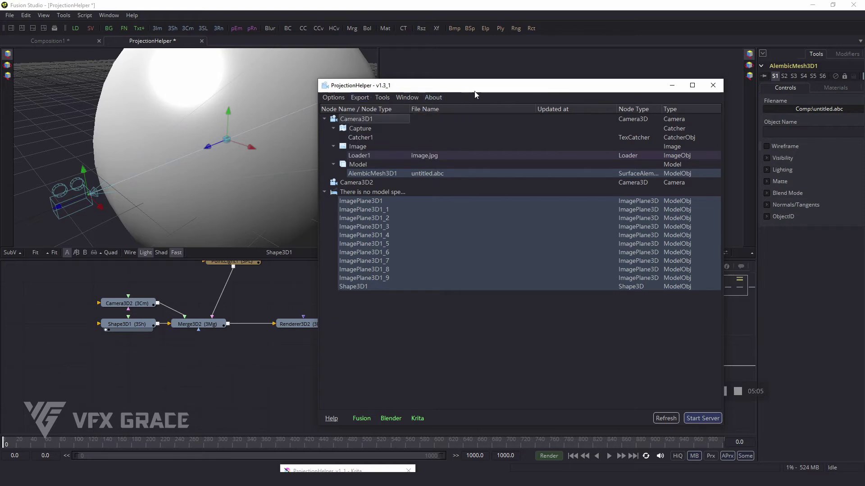
drag(390, 86, 556, 86)
Step: Try Tools > Connect Catcher, then undo the link it made to Catcher2
click(555, 99)
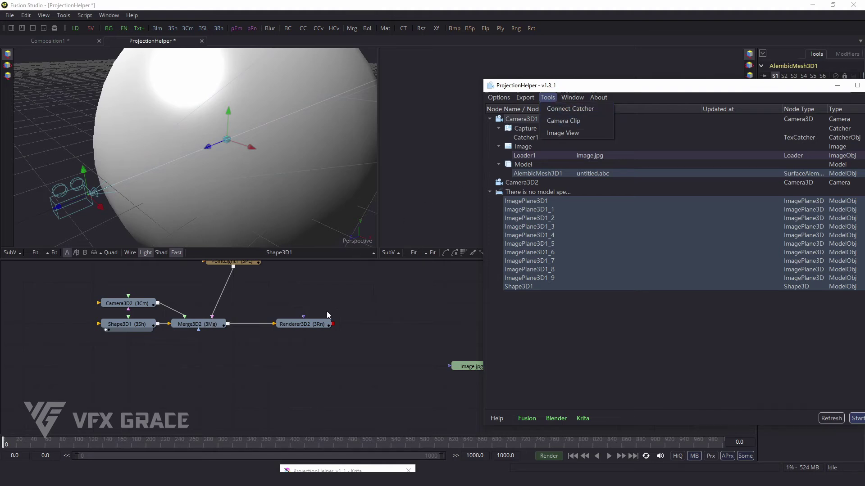
click(570, 109)
scroll(267, 364, down, 3)
scroll(266, 363, up, 2)
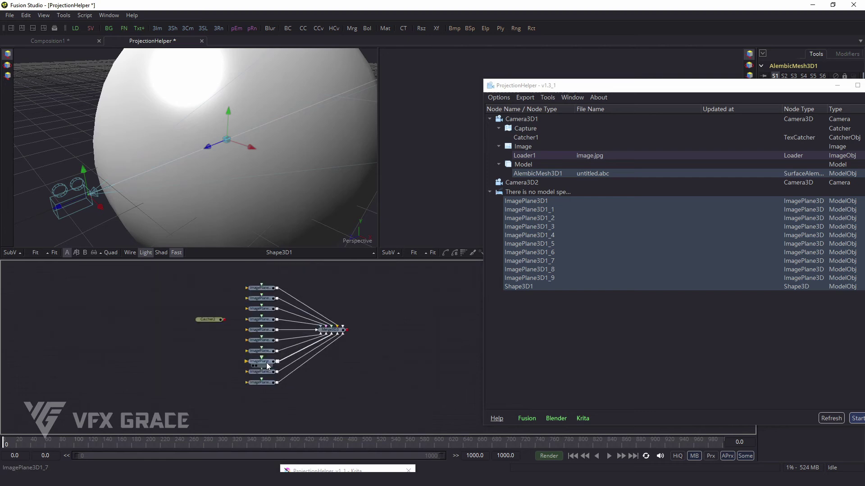
scroll(222, 332, up, 1)
mouse_move(210, 320)
mouse_down()
mouse_move(205, 340)
mouse_move(257, 271)
mouse_up()
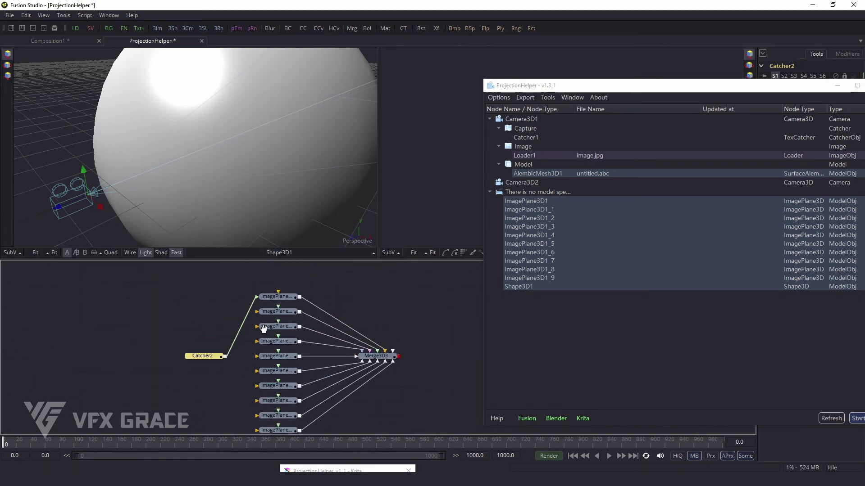
key(ctrl+z)
click(241, 344)
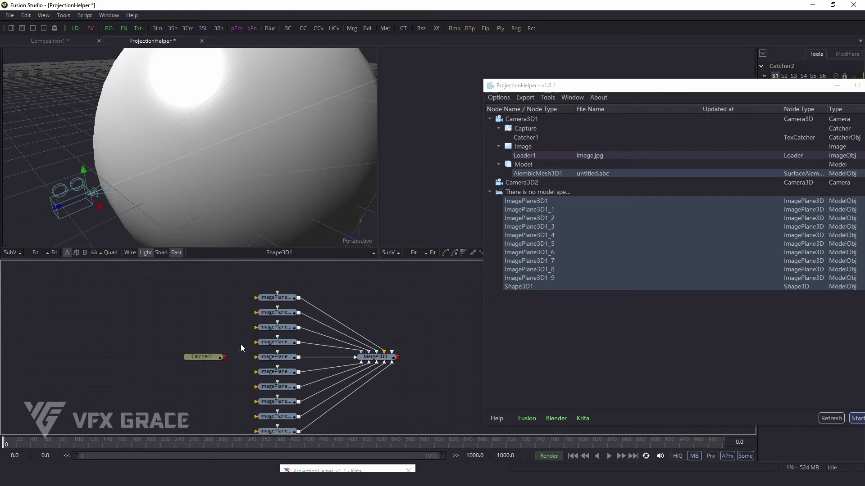
Step: Select all ImagePlane nodes plus Catcher2 and run Connect Catcher to link them
click(215, 356)
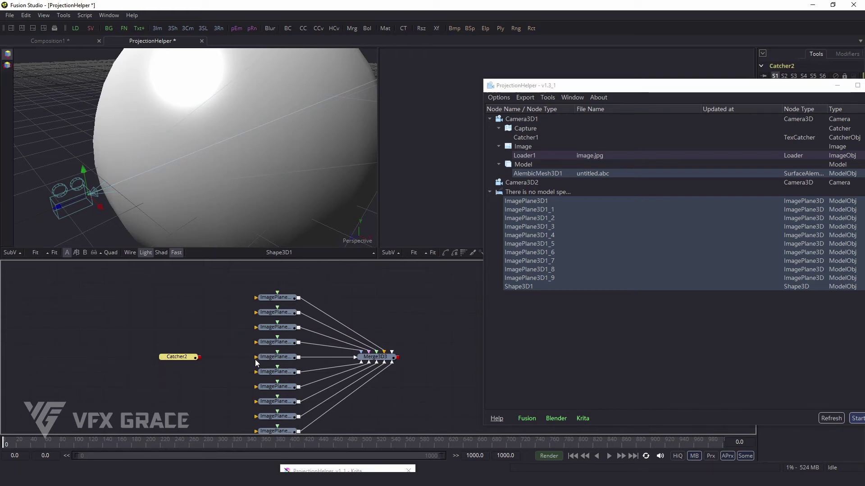
scroll(245, 354, down, 1)
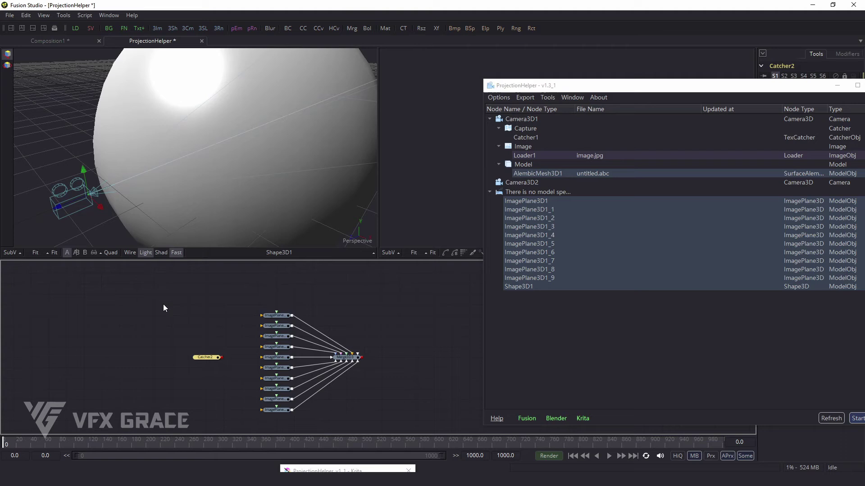
drag(158, 294, 302, 425)
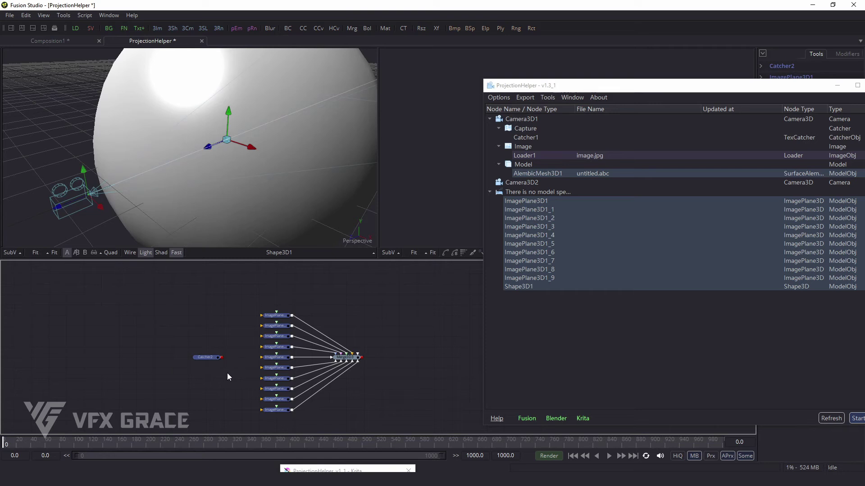
click(211, 356)
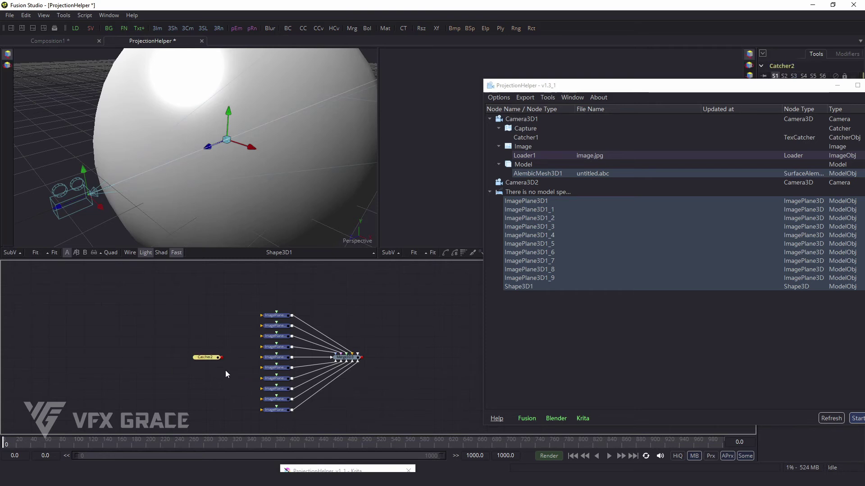
click(546, 99)
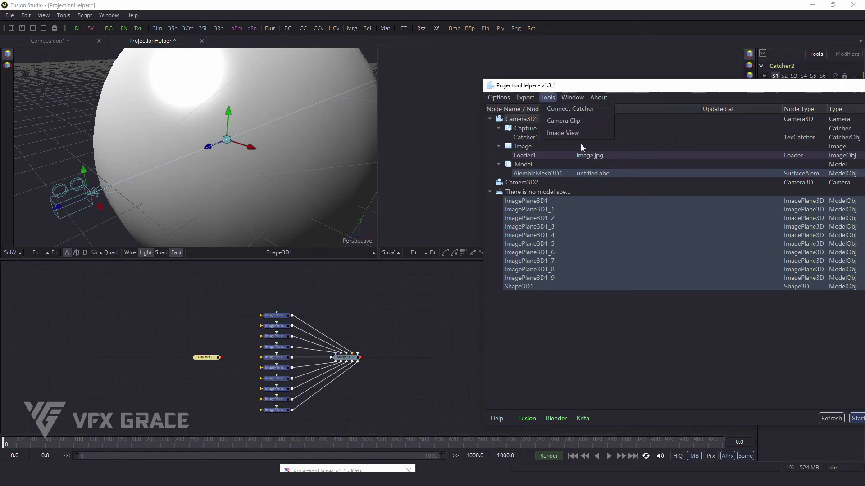
click(565, 109)
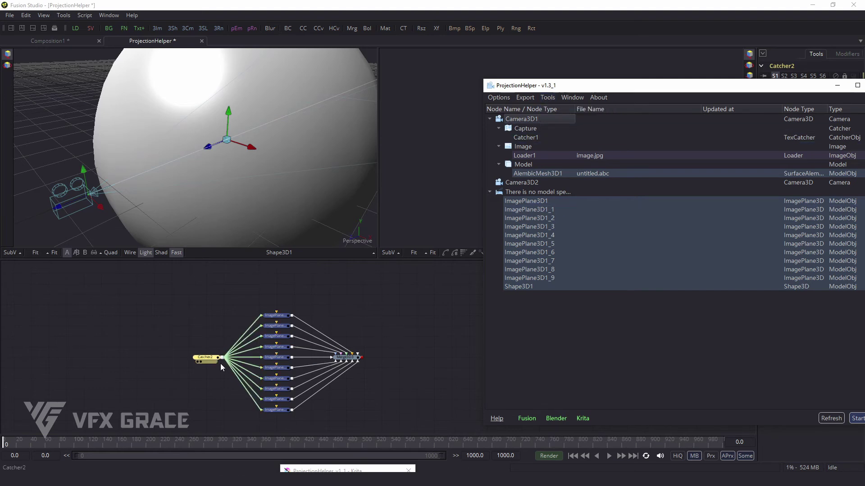
Step: View Merge3D2 in viewer 1 and set Camera3D2's near clip to 0.05
click(548, 97)
click(551, 119)
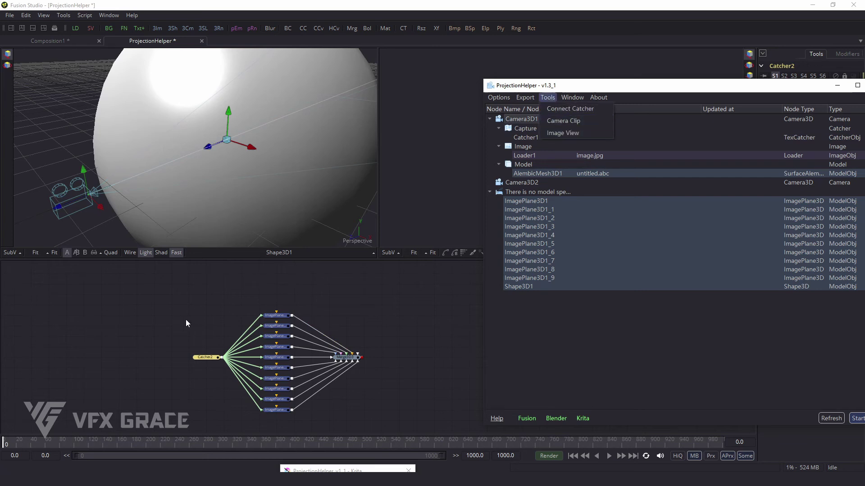
click(277, 326)
key(1)
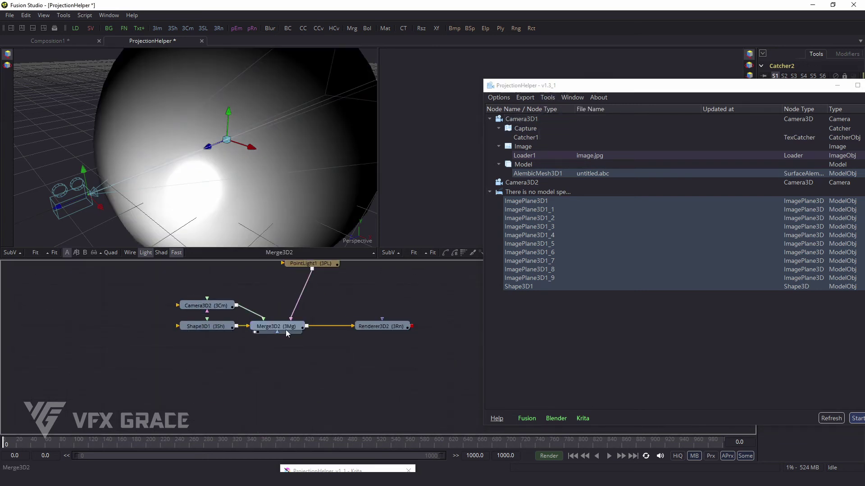
click(206, 305)
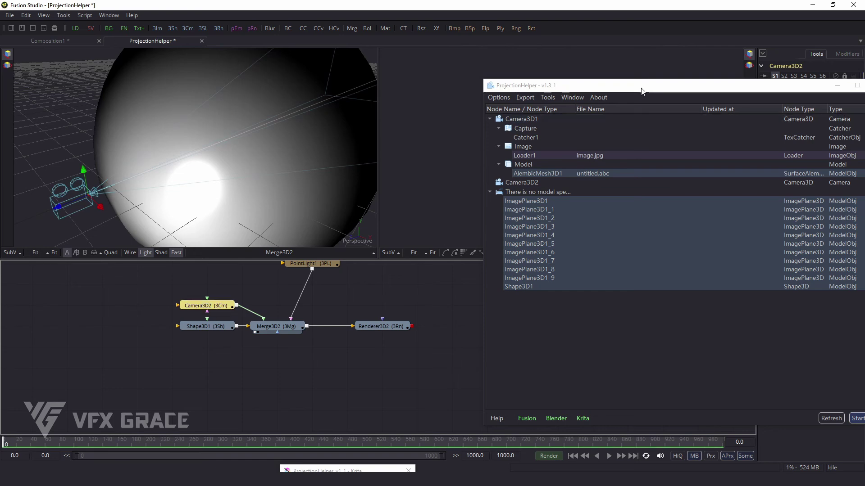
drag(749, 158, 621, 162)
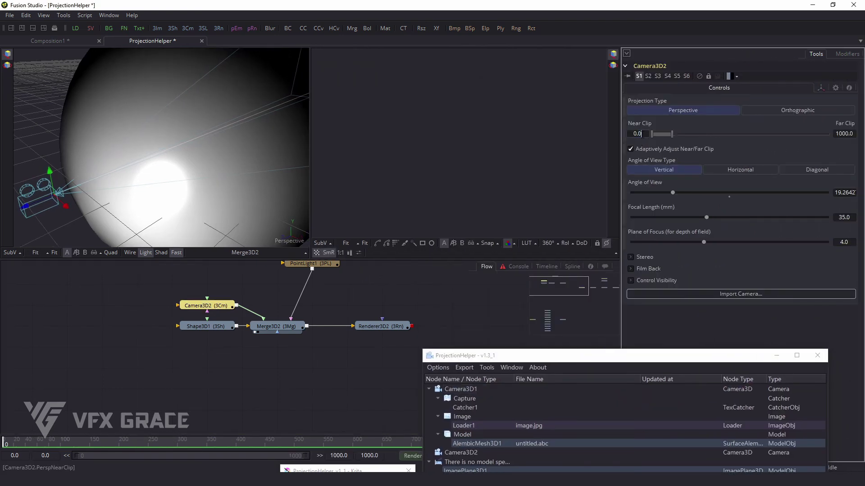
text(5)
key(Tab)
Step: Show the Renderer3D2 output in viewer 2 and move the camera in the scene
click(215, 303)
drag(214, 303, 214, 282)
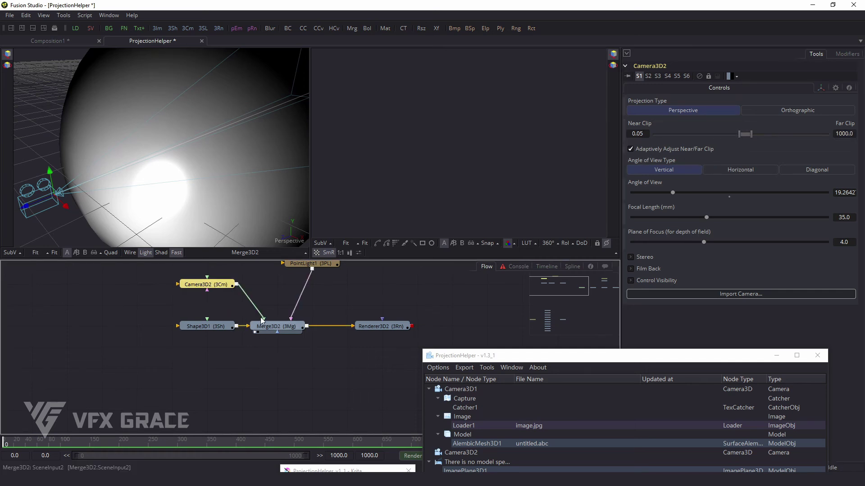
ctrl+click(274, 327)
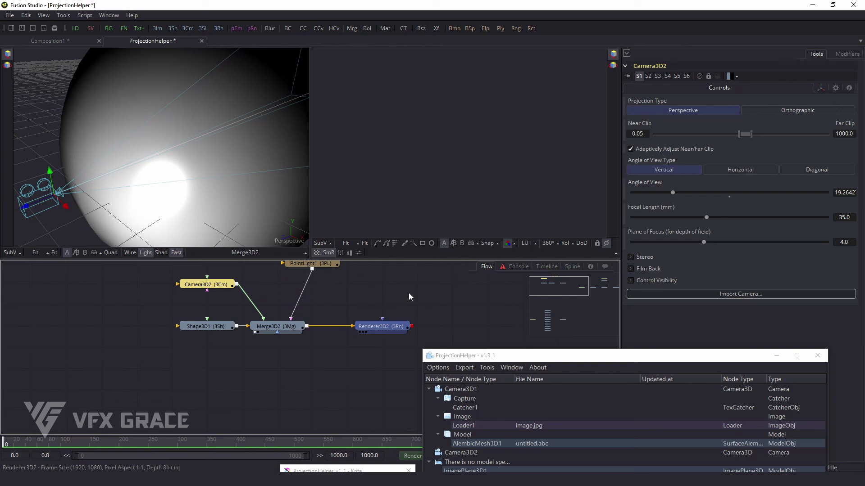
key(2)
drag(25, 207, 43, 209)
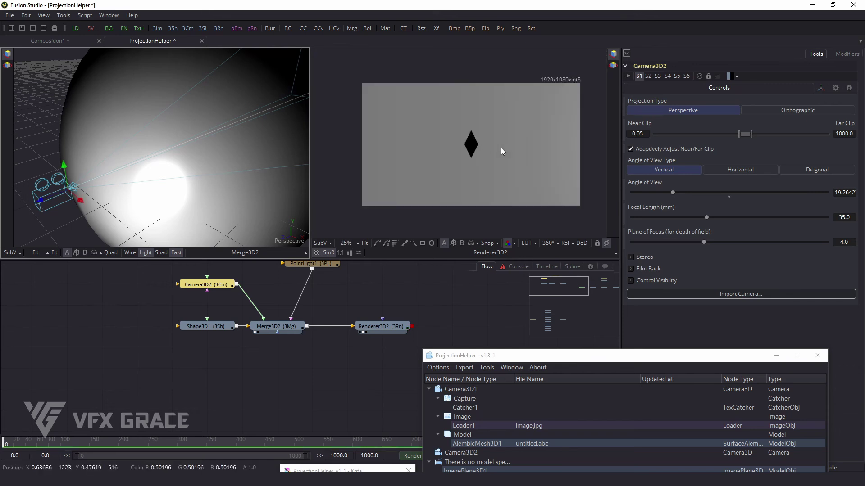
scroll(500, 148, up, 2)
scroll(276, 339, down, 3)
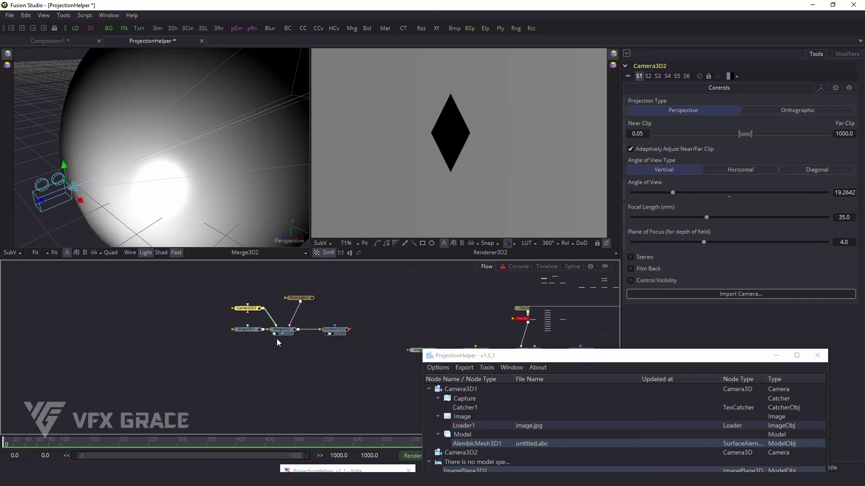
Step: Run Tools > Camera Clip on Camera3D2, then enter a near clip of 0.005
mouse_move(511, 357)
mouse_down()
mouse_move(377, 202)
mouse_move(420, 334)
mouse_up()
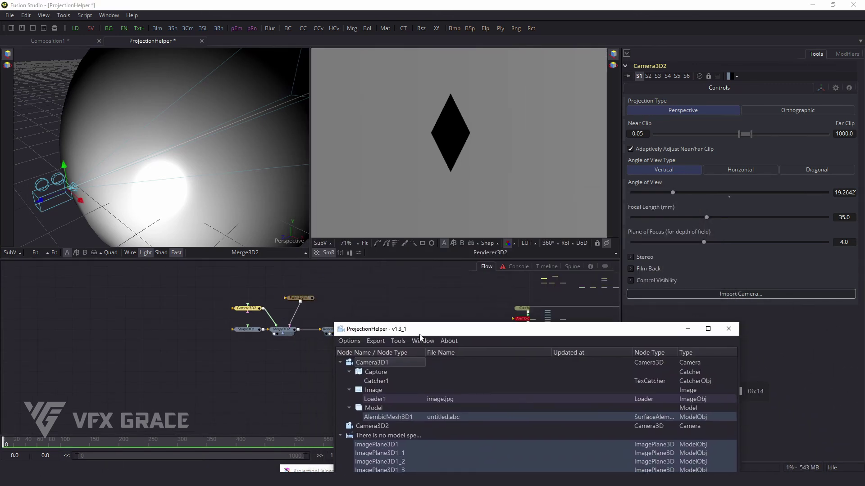
click(396, 341)
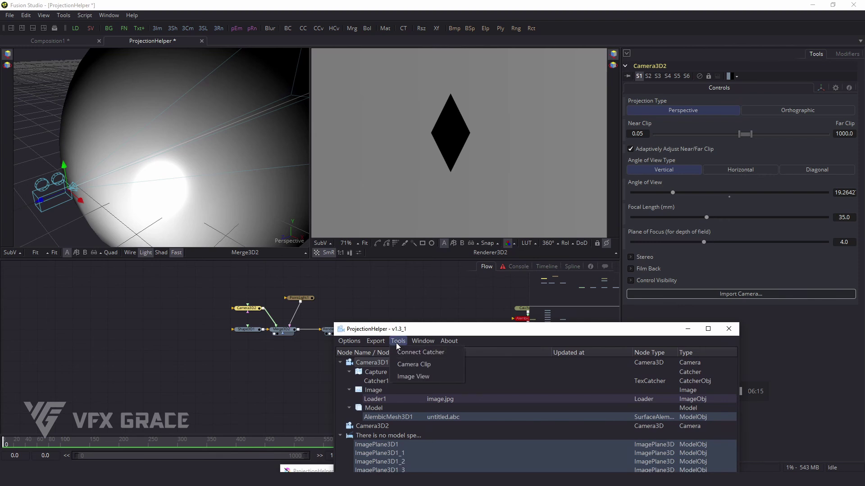
click(410, 364)
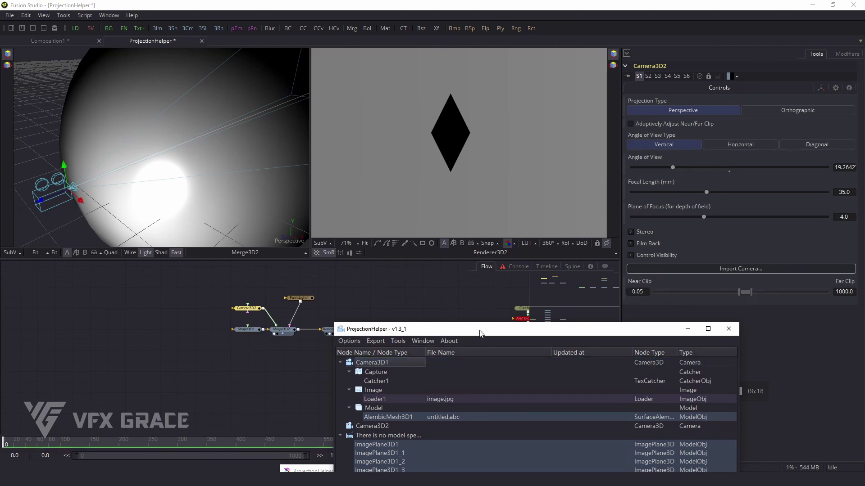
click(643, 292)
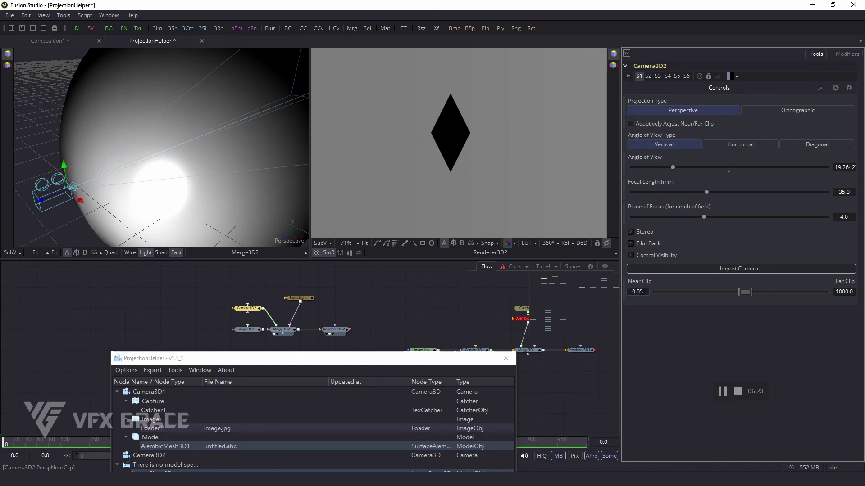
text(0.005)
key(Tab)
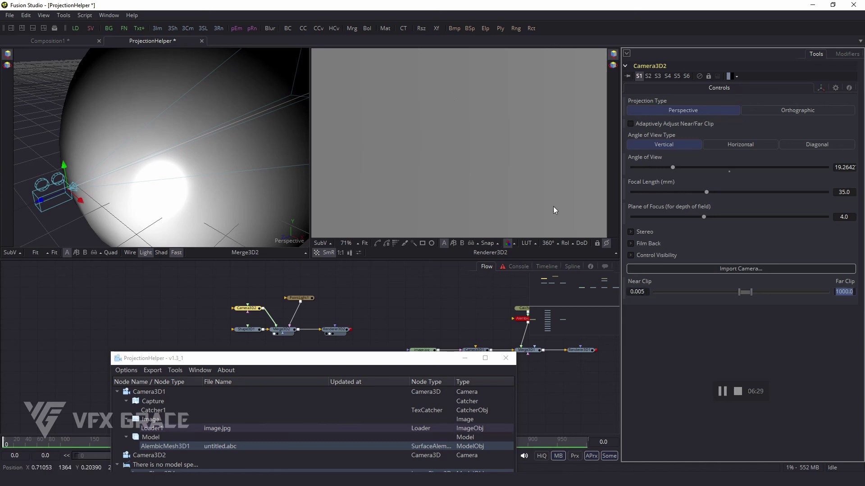
drag(385, 358, 609, 152)
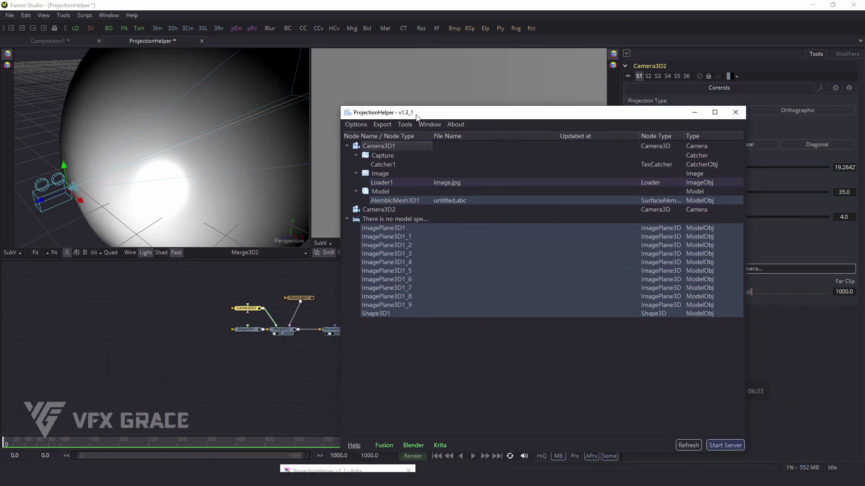
click(405, 124)
click(475, 156)
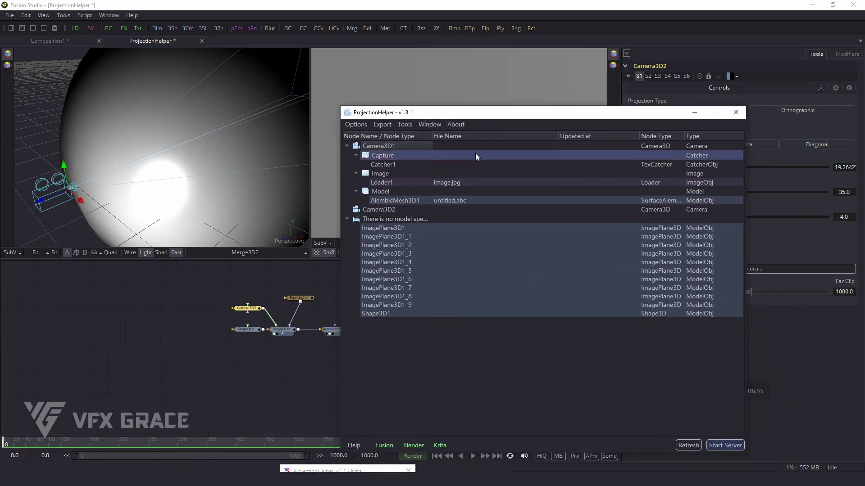
drag(471, 113, 437, 80)
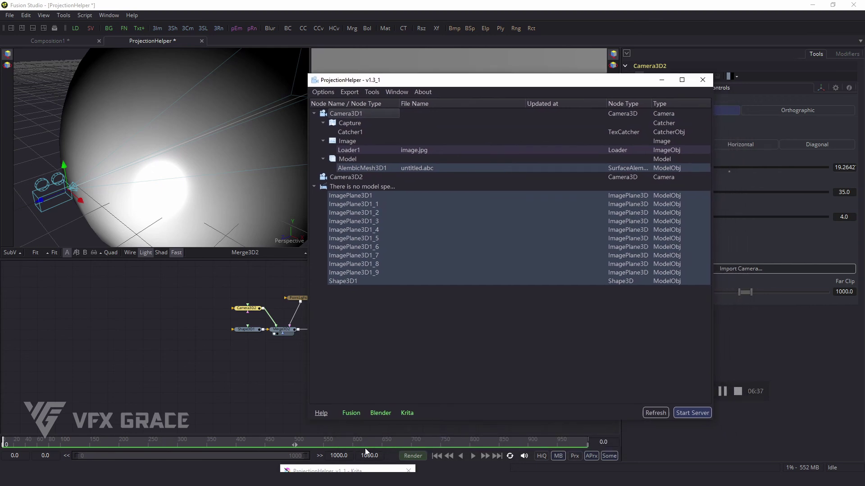